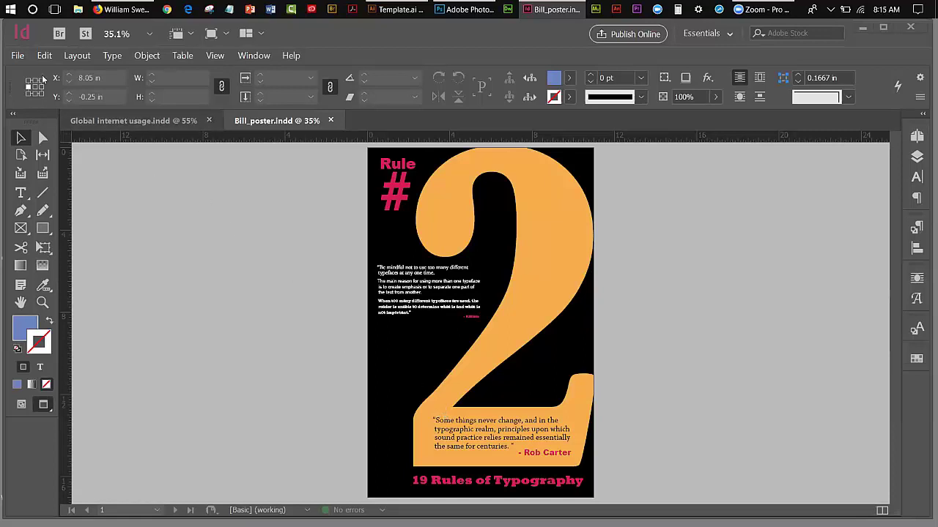
Set up a JPEG export of the poster as Bill_poster in the DES-113 Typography › Week 4 folder
left_click(23, 58)
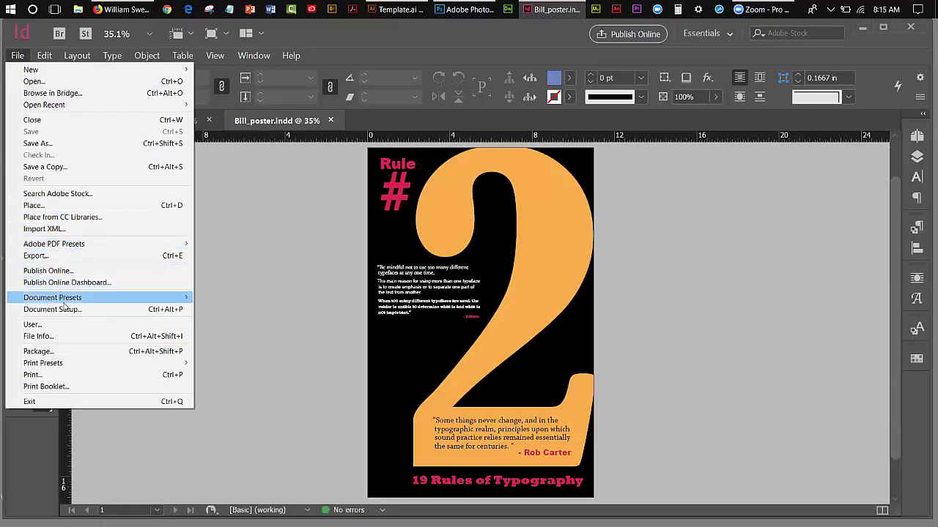
left_click(65, 256)
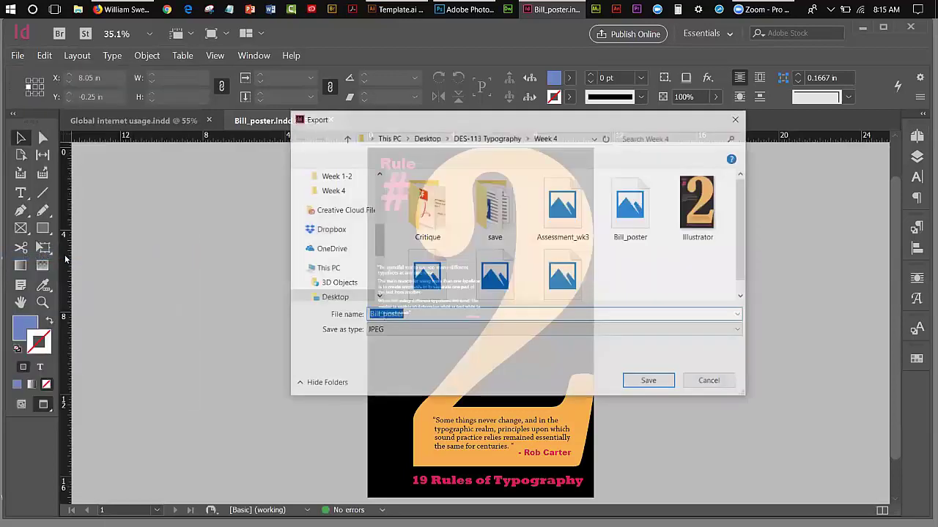
left_click(395, 331)
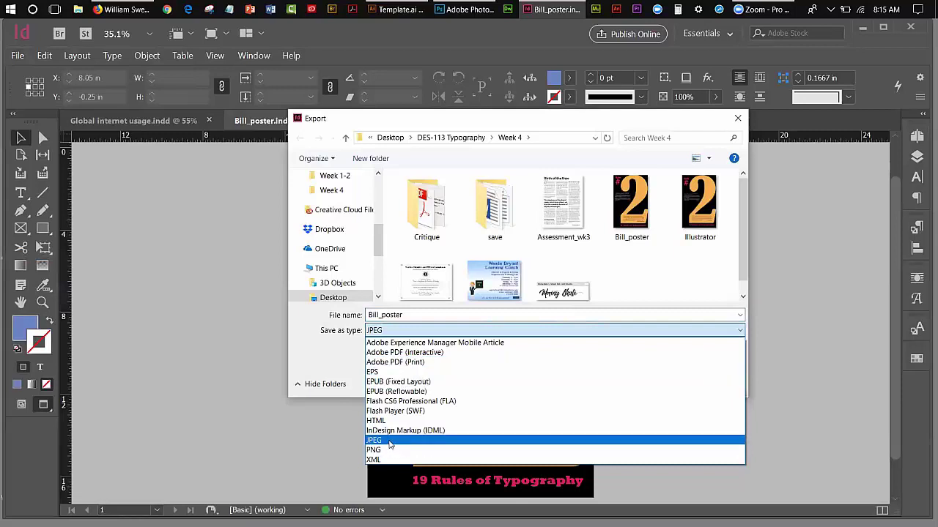
left_click(388, 440)
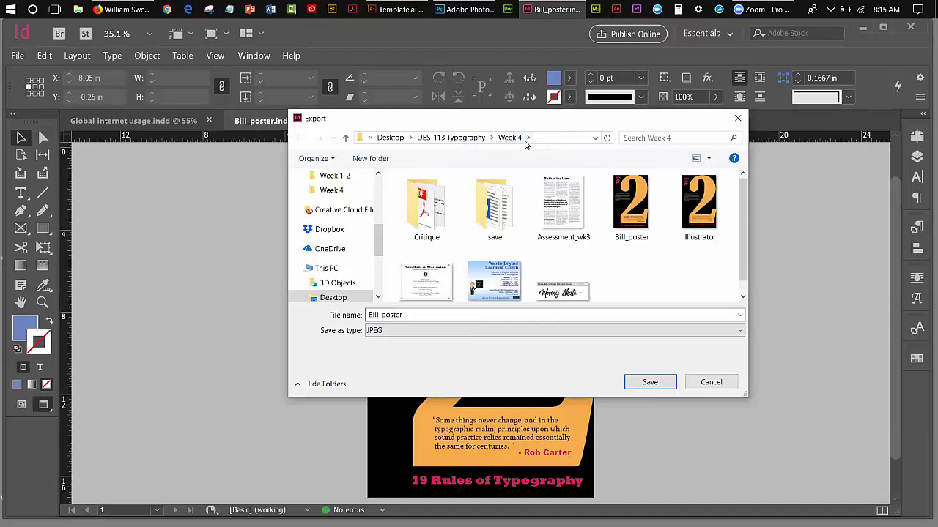
Save Bill_poster.jpg over the existing file and export it at Medium quality, 72 ppi, RGB
left_click(662, 386)
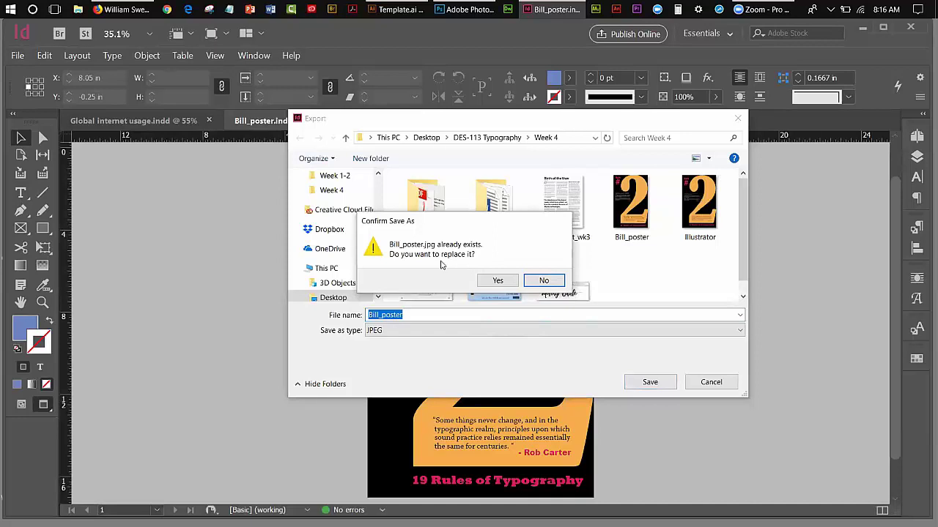
left_click(511, 284)
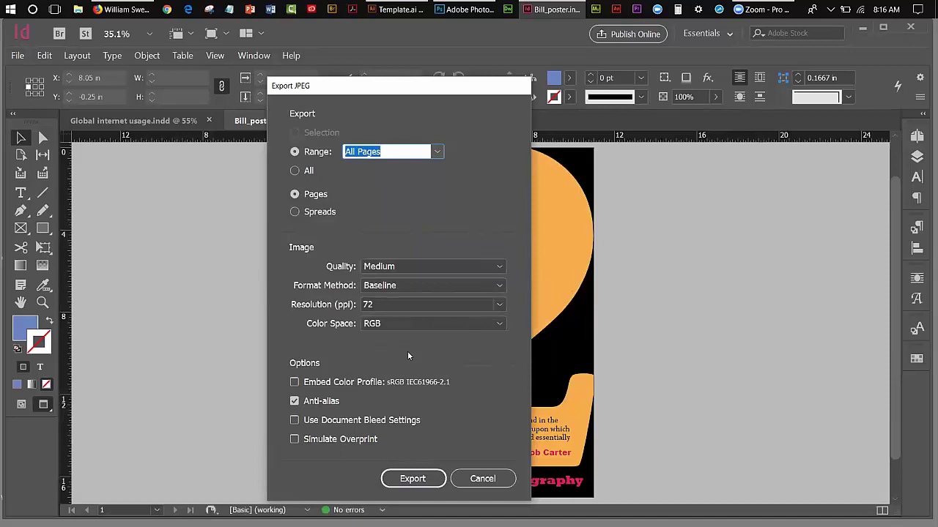
left_click(412, 479)
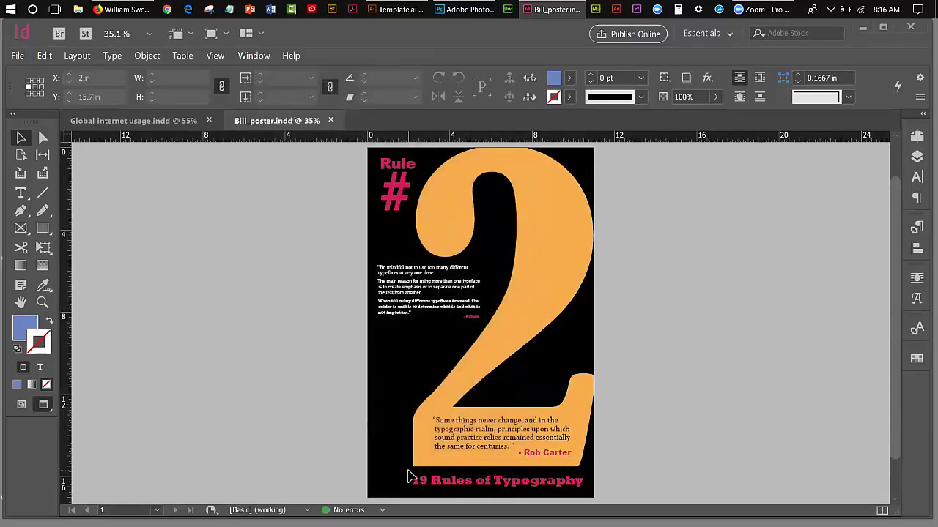
Minimize InDesign and preview the 88 KB Bill_poster.jpg in DES-113 Typography › Week 4
left_click(862, 28)
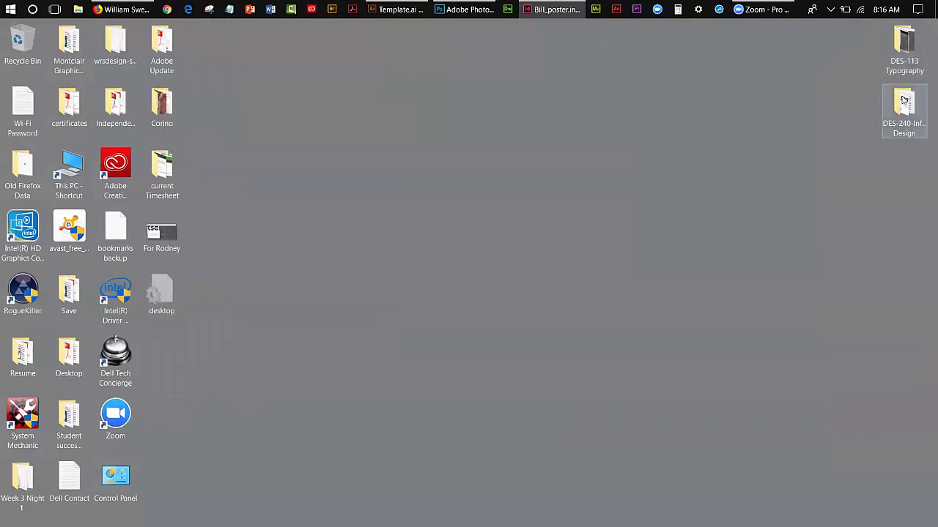
double_click(903, 47)
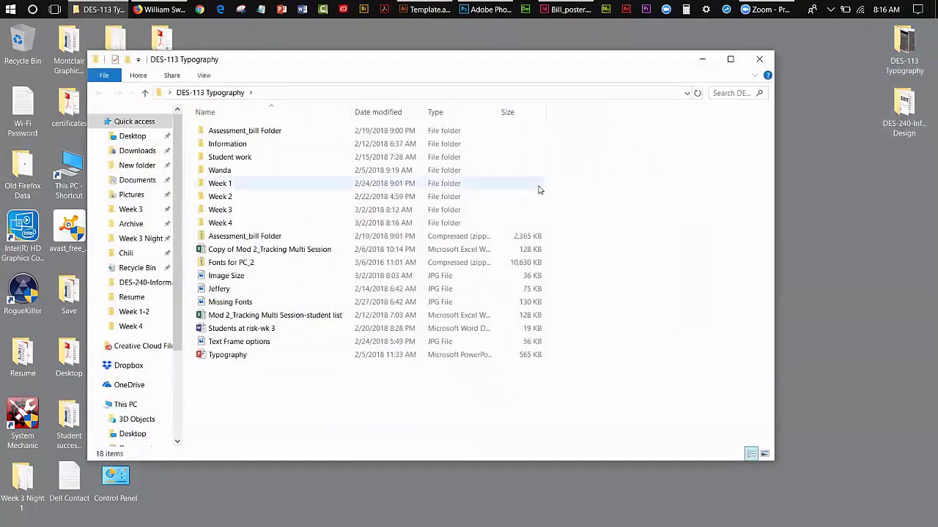
double_click(229, 222)
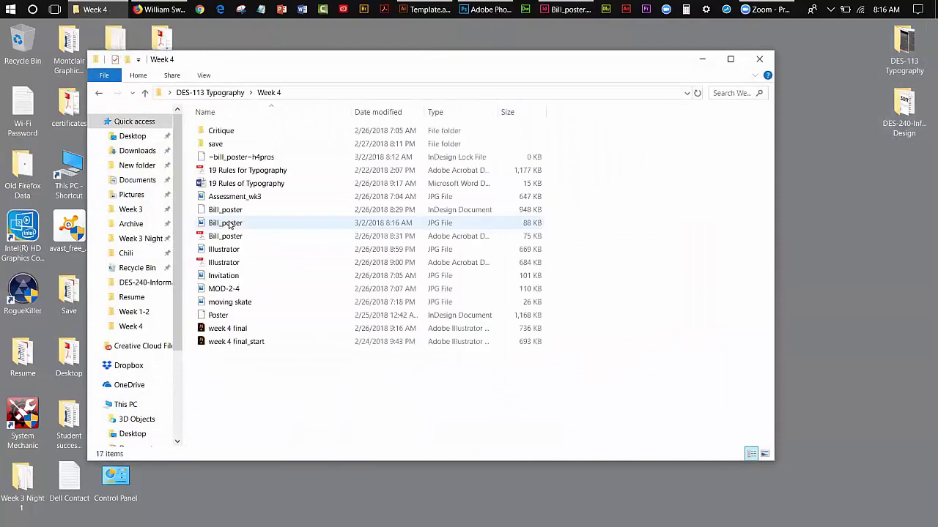
double_click(230, 224)
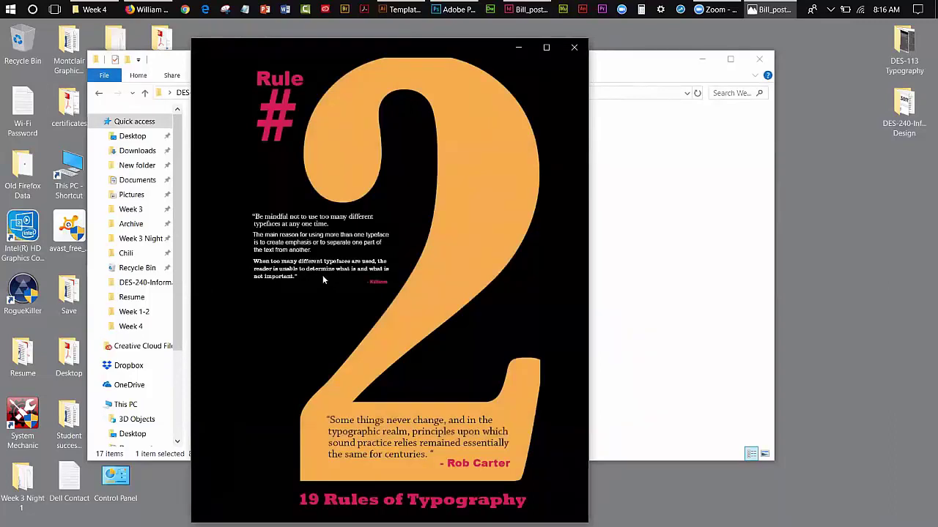
left_click(573, 47)
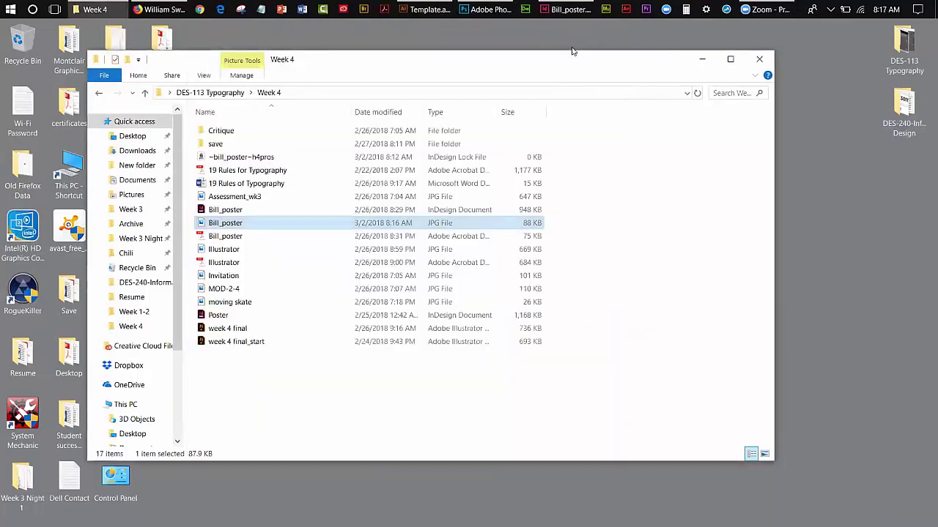
In Photoshop, open Bill_poster.jpg from Desktop › DES-113 Typography › Week 4
left_click(487, 9)
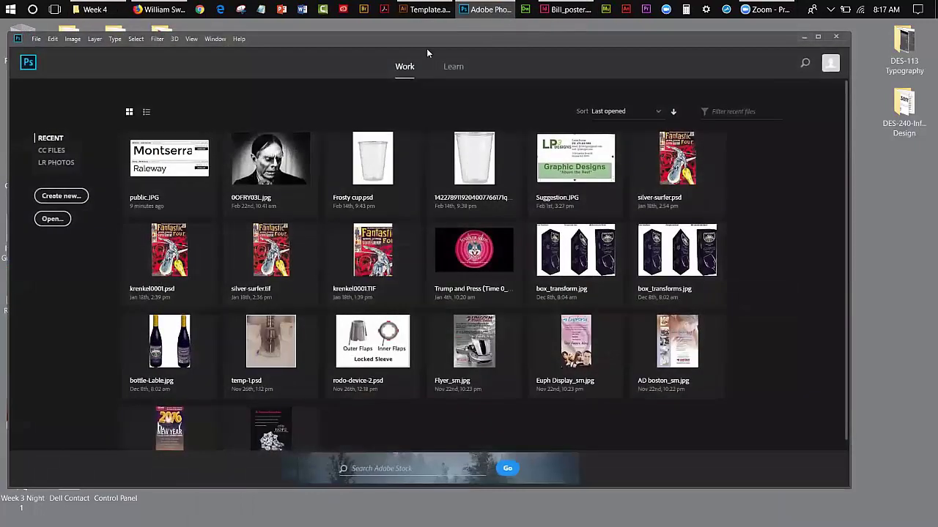
left_click(35, 39)
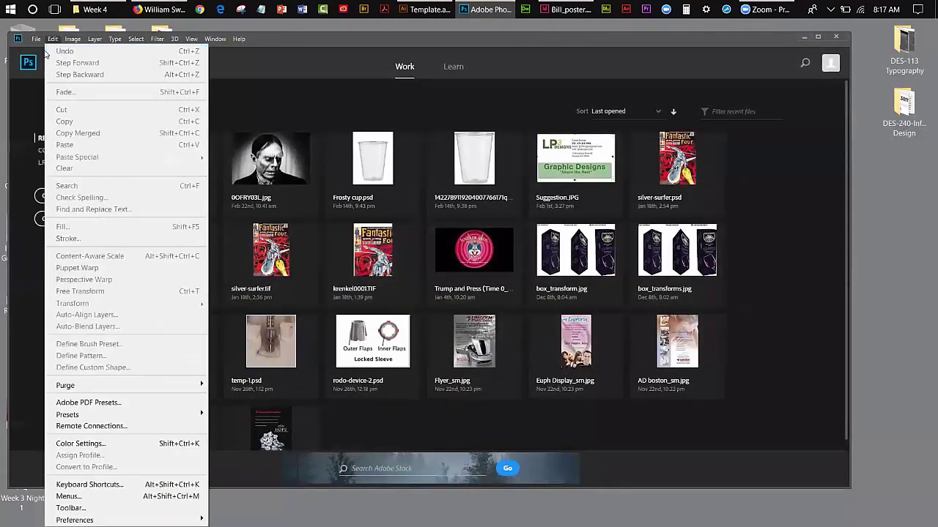
left_click(41, 63)
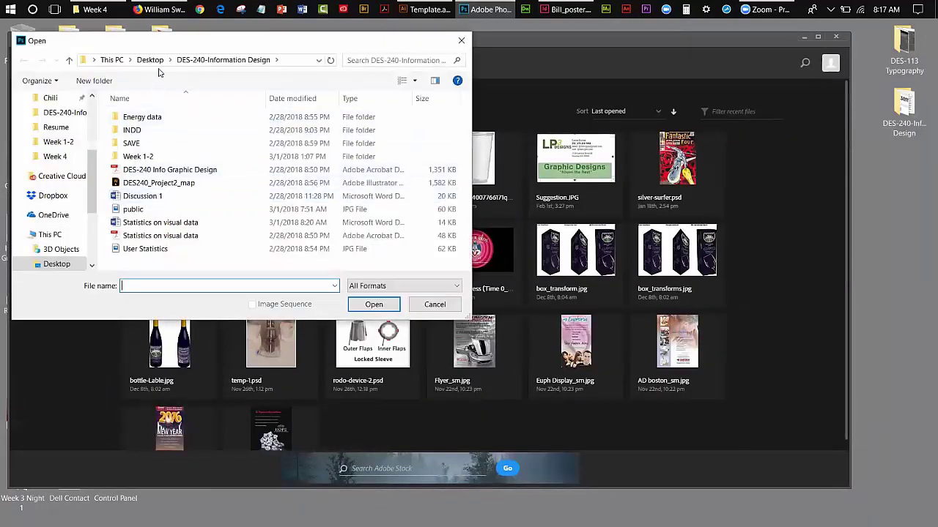
left_click_drag(95, 171, 93, 110)
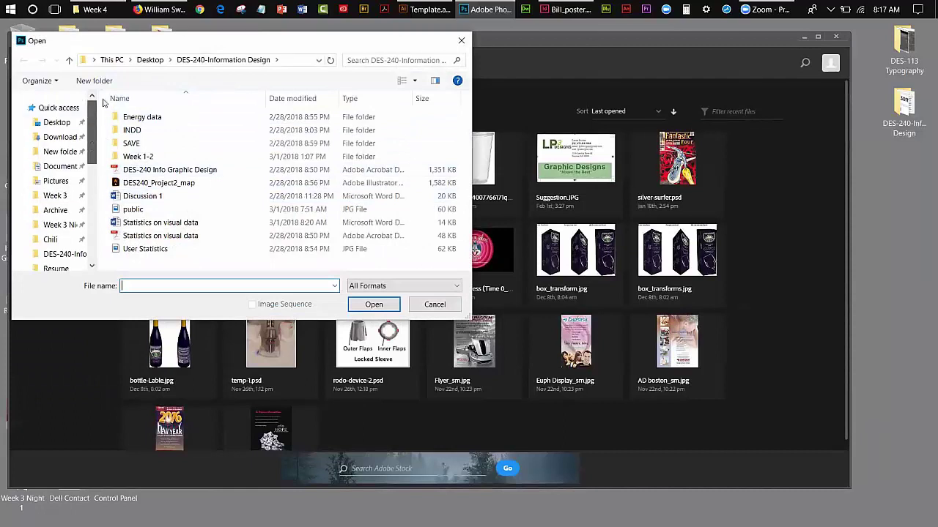
left_click(56, 123)
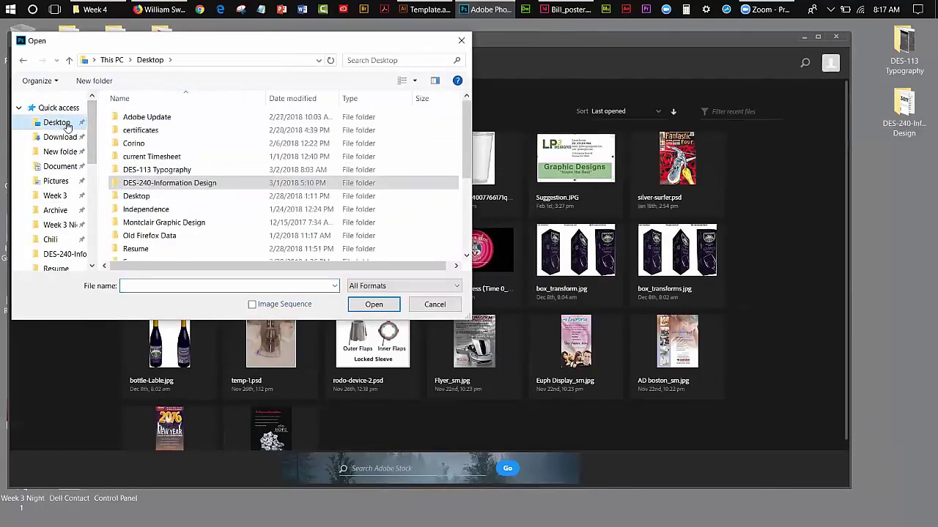
double_click(168, 171)
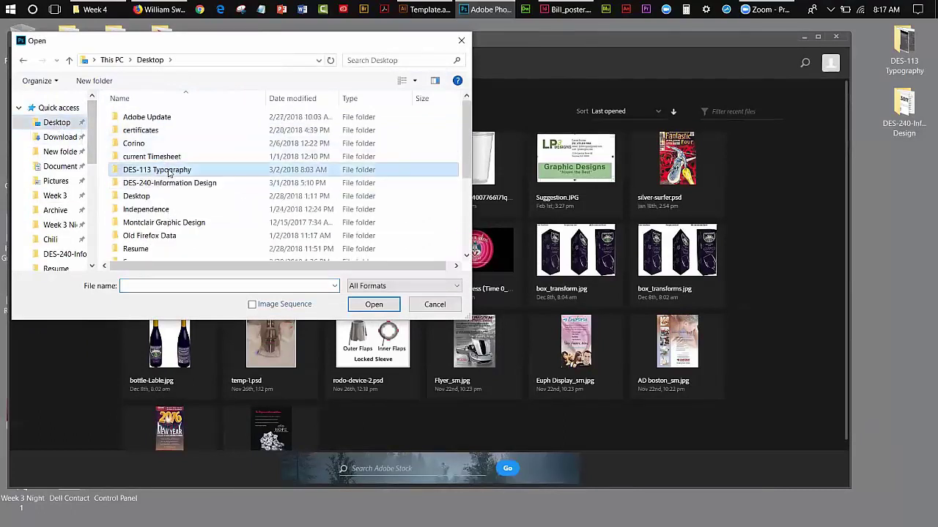
double_click(139, 209)
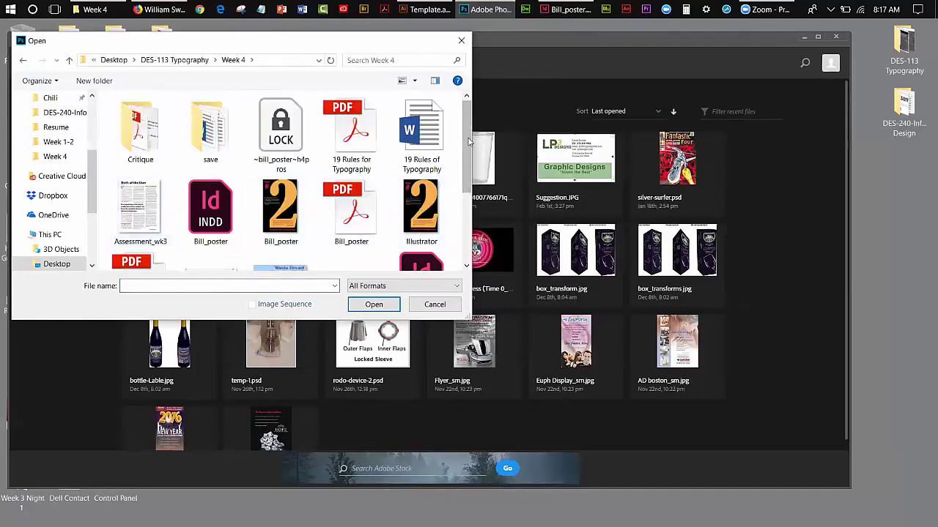
scroll(432, 185, "down", 2)
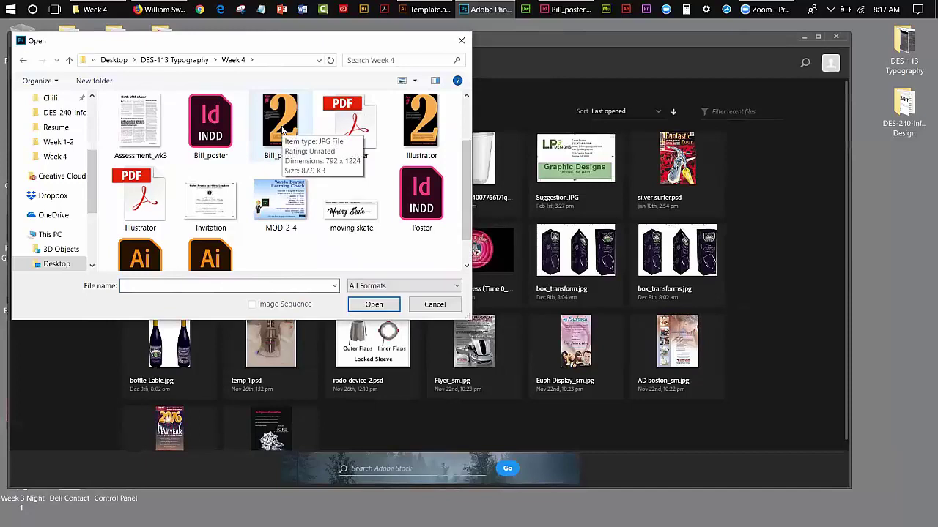
left_click(283, 128)
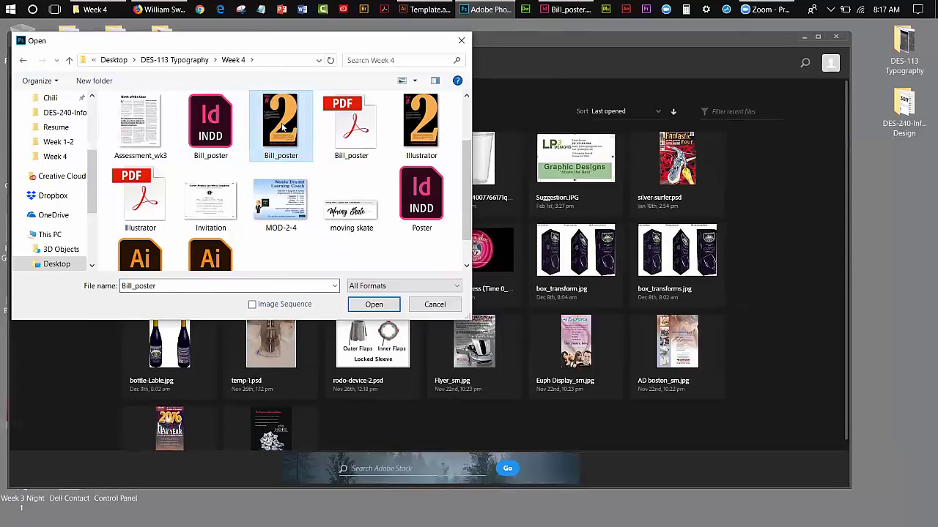
left_click(375, 304)
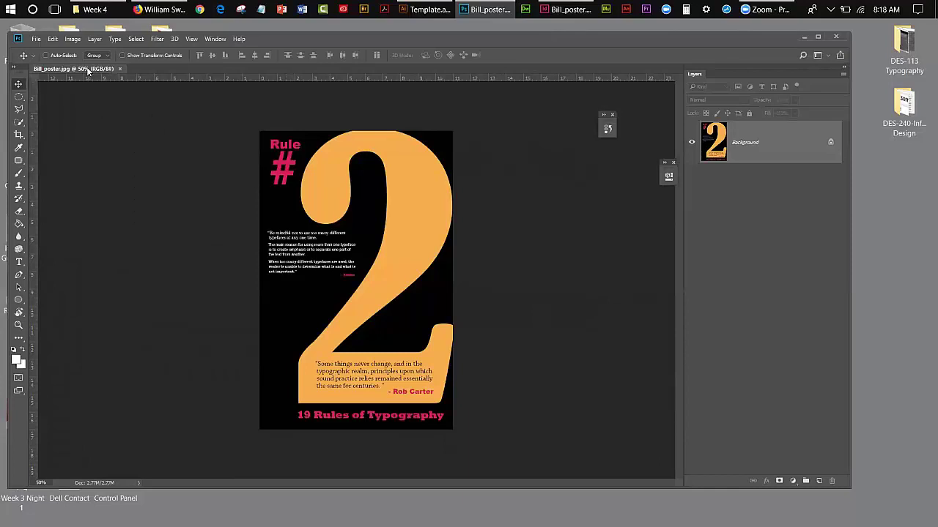
In Image Size, switch the width and height units from Inches to Pixels to show 792 × 1224
left_click(72, 39)
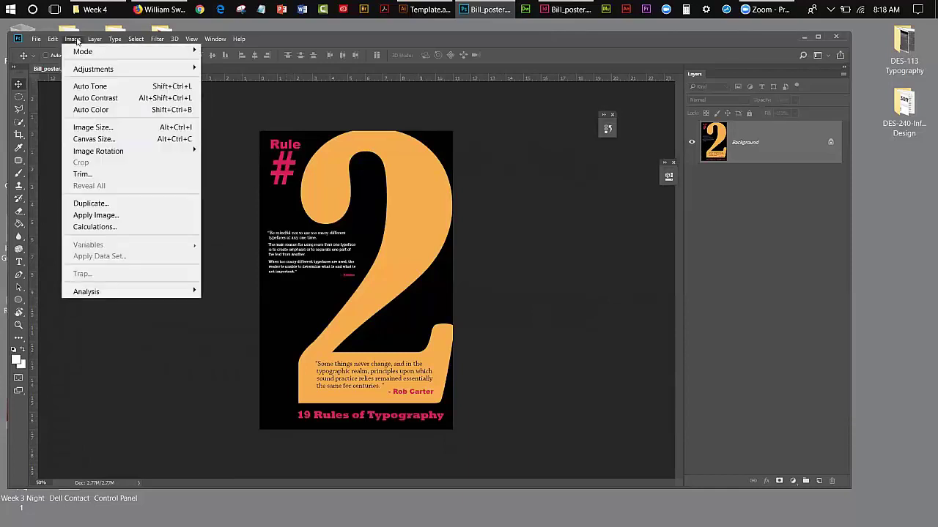
left_click(82, 128)
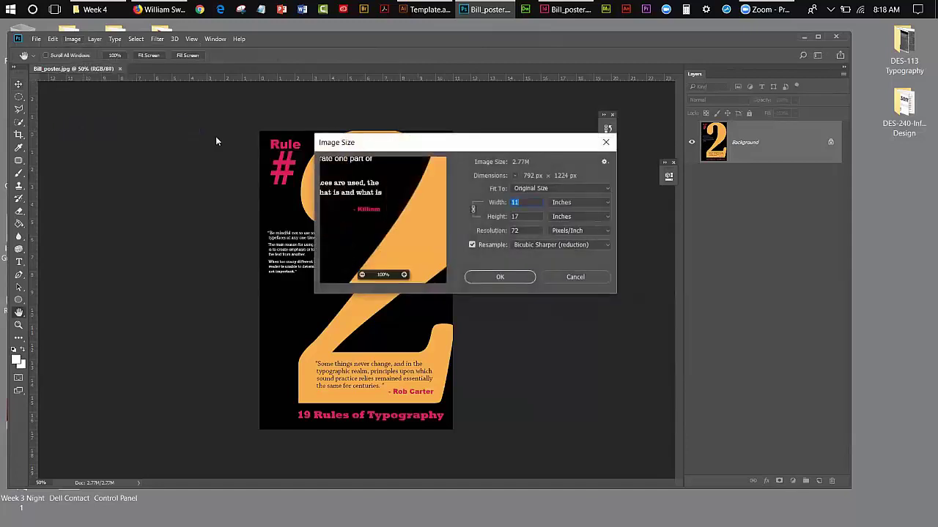
left_click_drag(390, 142, 216, 140)
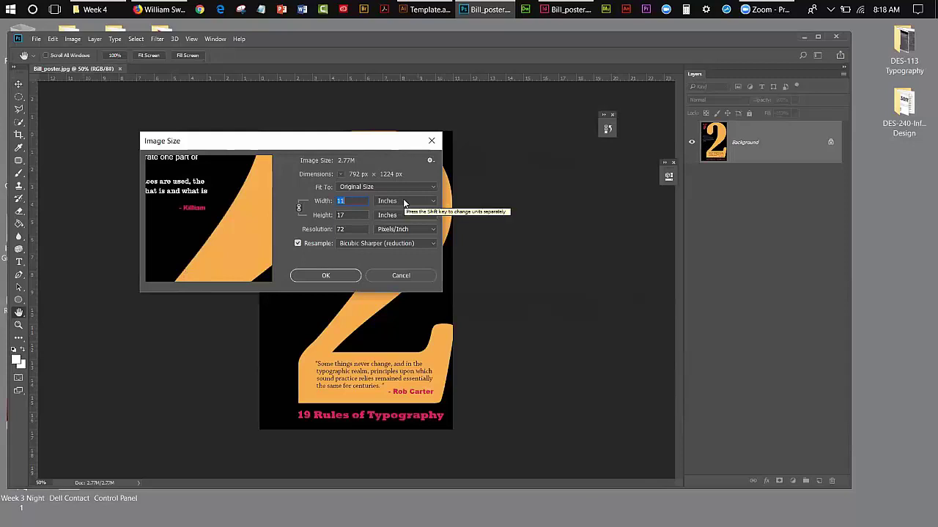
left_click(433, 201)
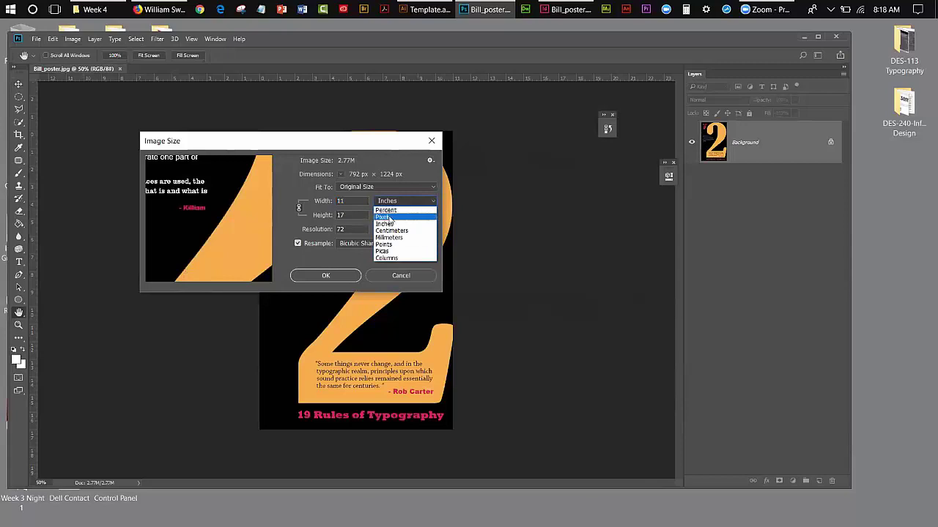
left_click(384, 217)
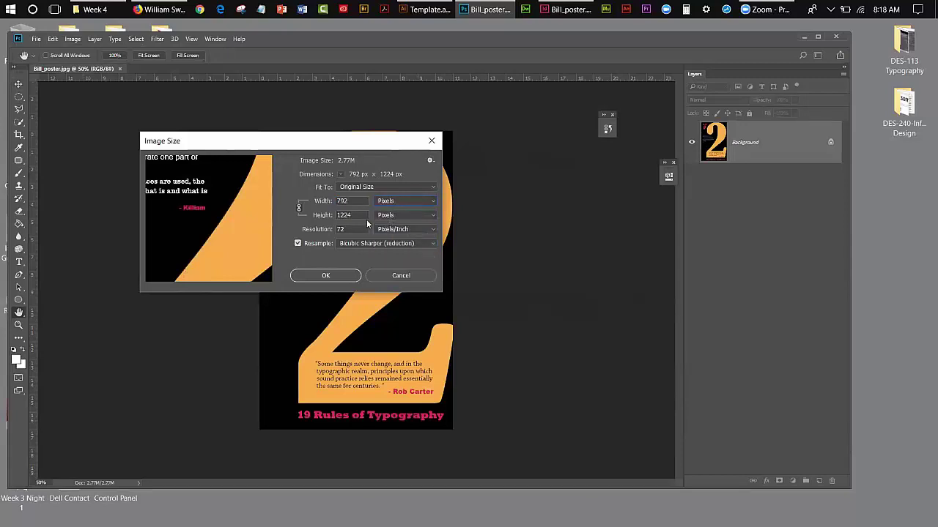
double_click(341, 228)
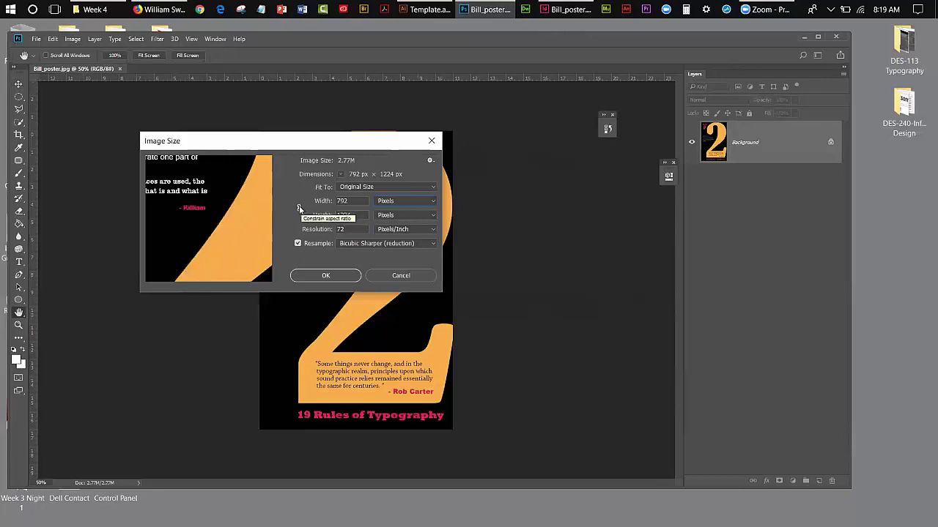
With proportions locked, resize the poster to 780 px tall (505 px wide) at 72 ppi
left_click(298, 208)
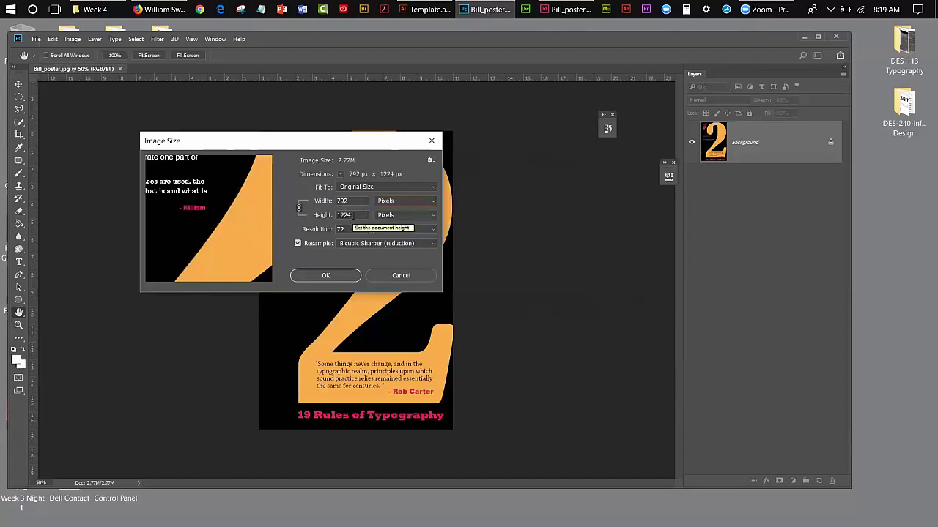
left_click_drag(354, 215, 338, 215)
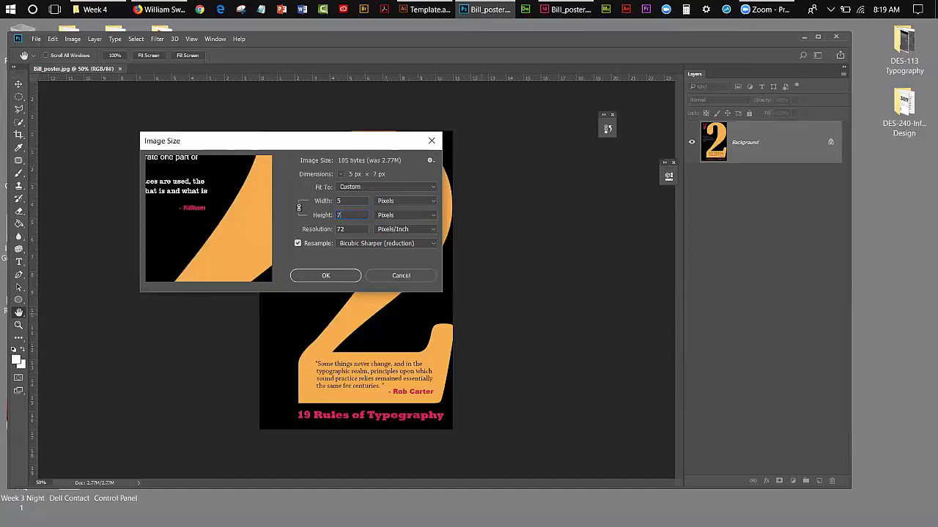
type("780")
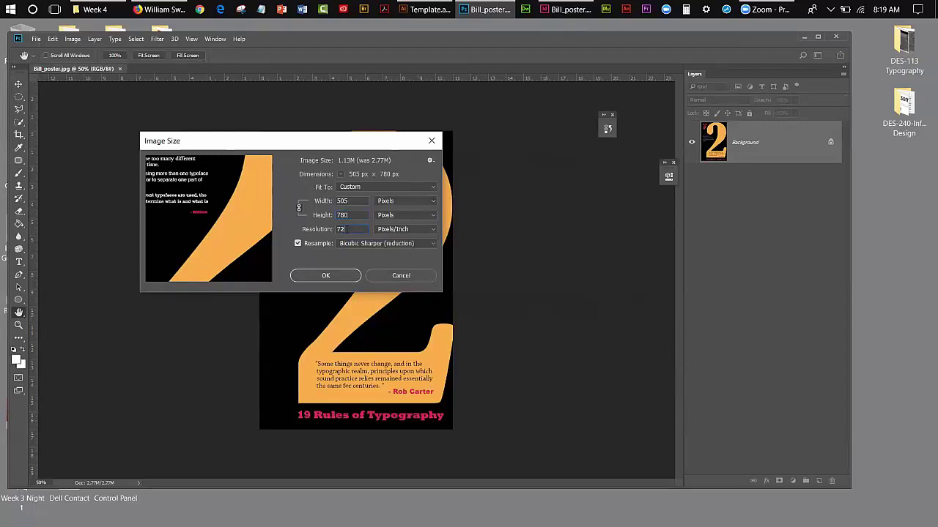
double_click(343, 230)
type("72")
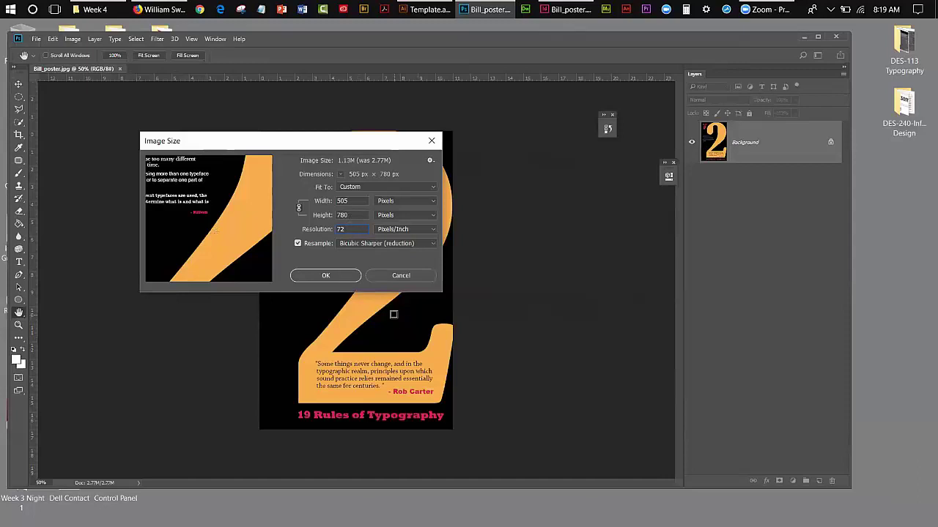
left_click(325, 275)
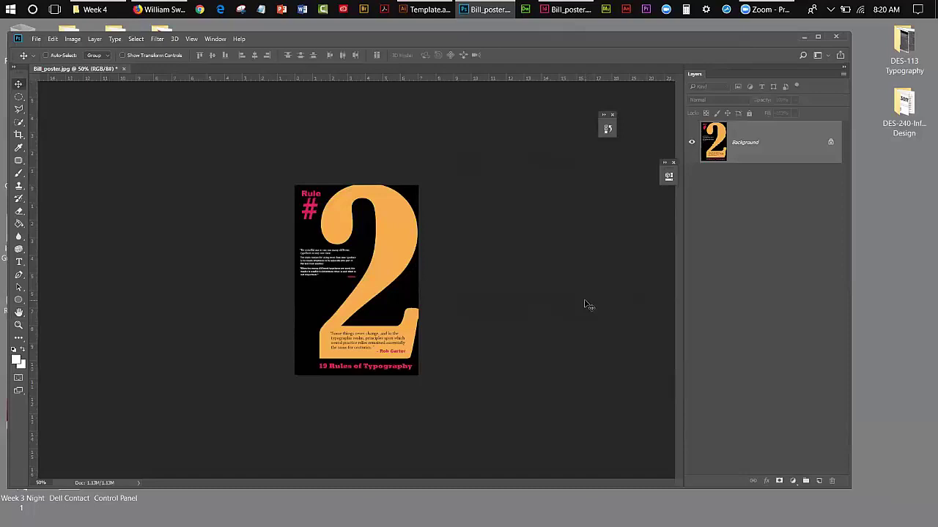
Save the resized poster over Bill_poster.jpg at JPEG quality 11, then minimize Photoshop
left_click(35, 39)
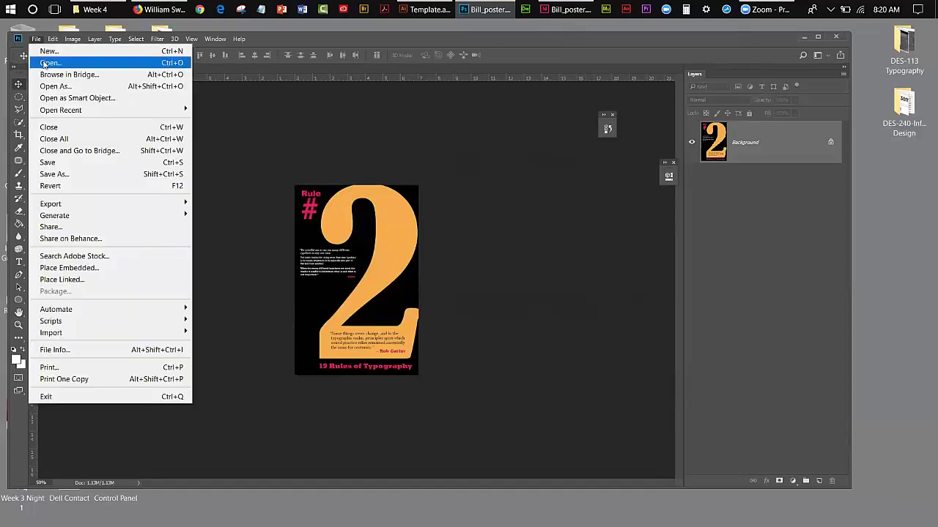
left_click(54, 163)
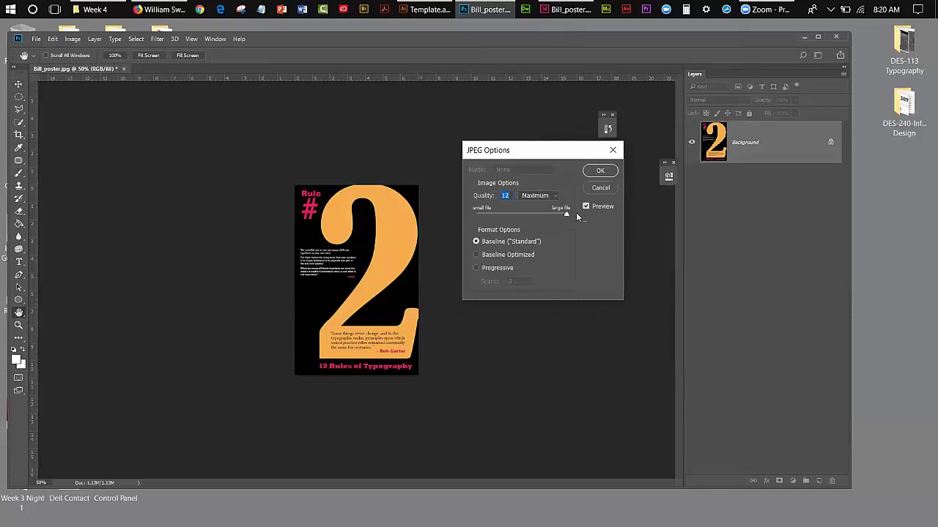
left_click_drag(567, 215, 565, 219)
left_click(602, 173)
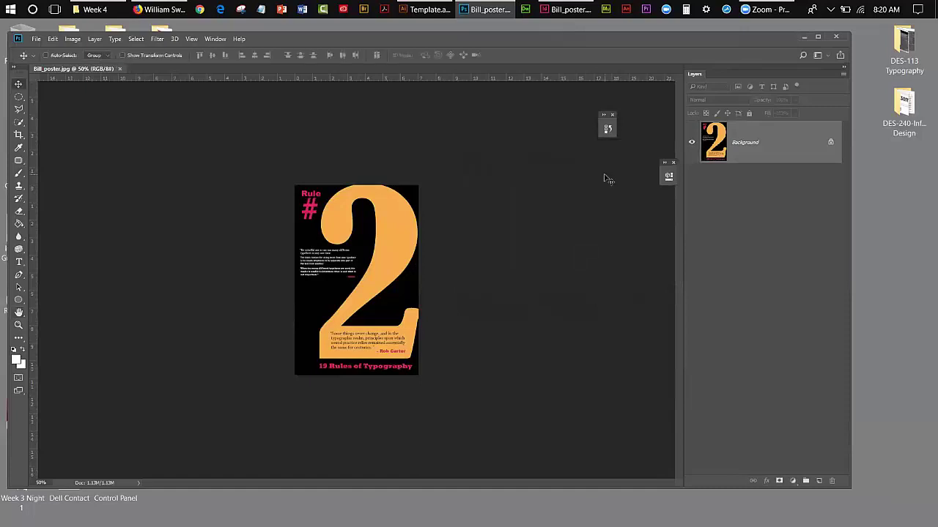
left_click(803, 36)
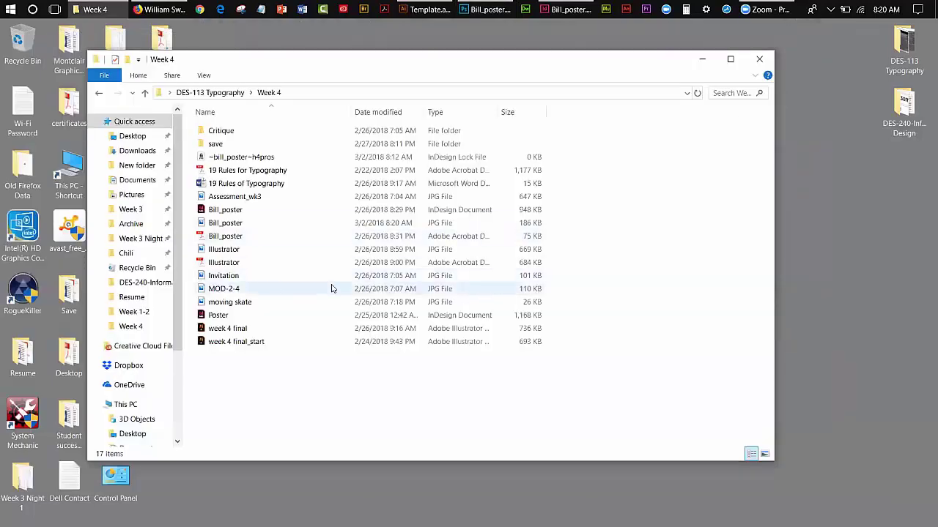
double_click(231, 224)
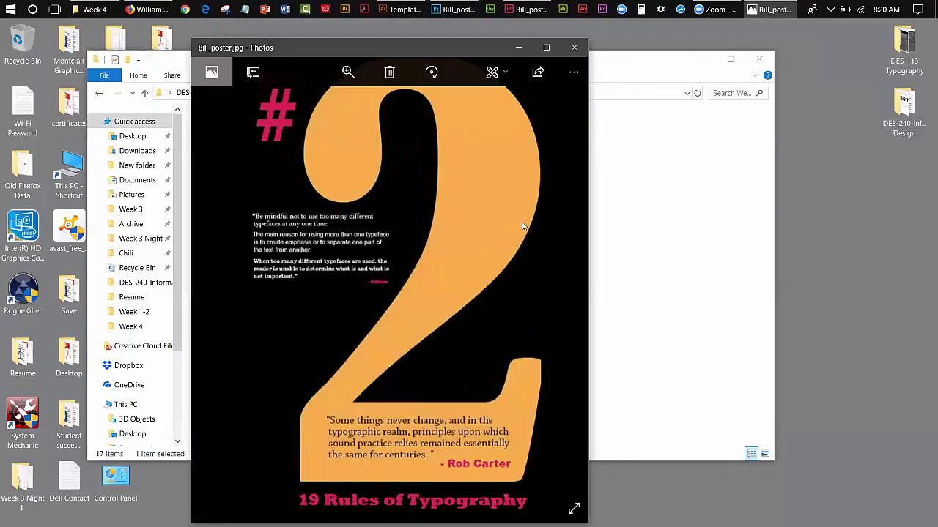
left_click(575, 48)
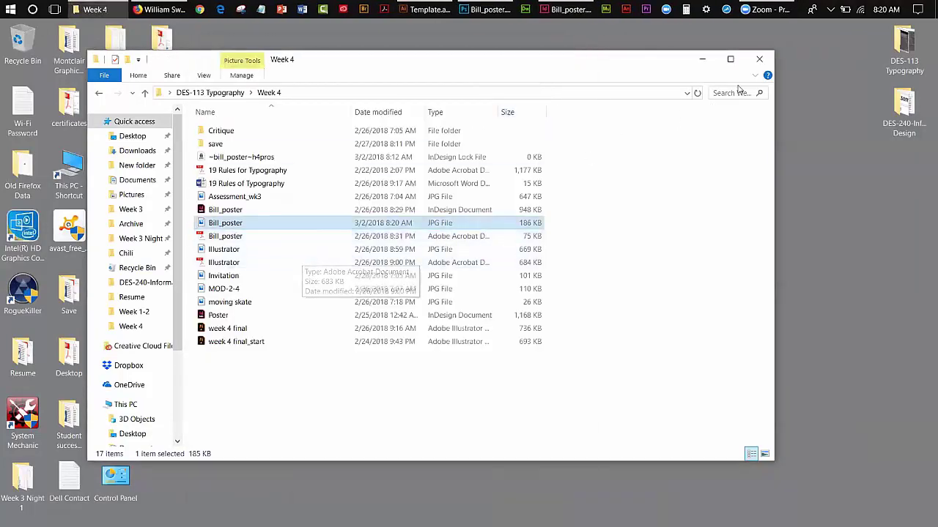